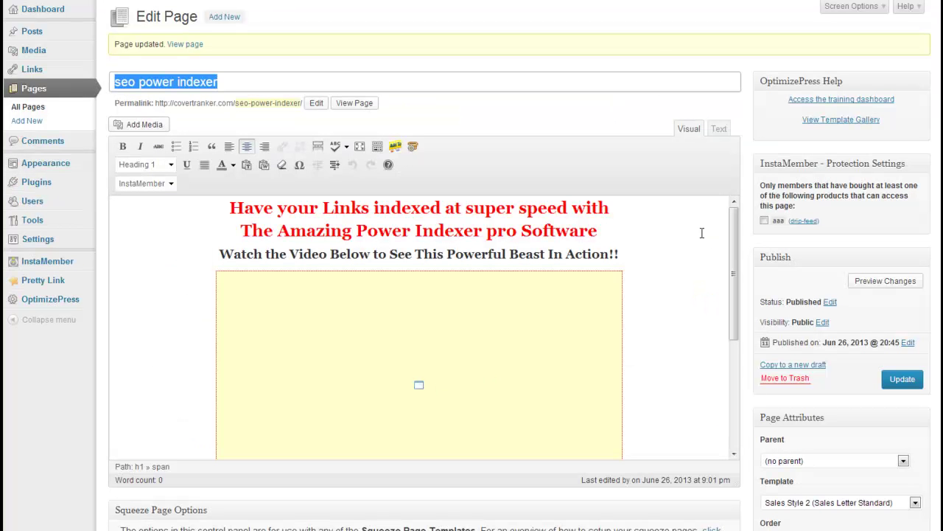
Review the power indexer download page's download shortcode and highlight its setup1.exe URL
drag(735, 247, 754, 419)
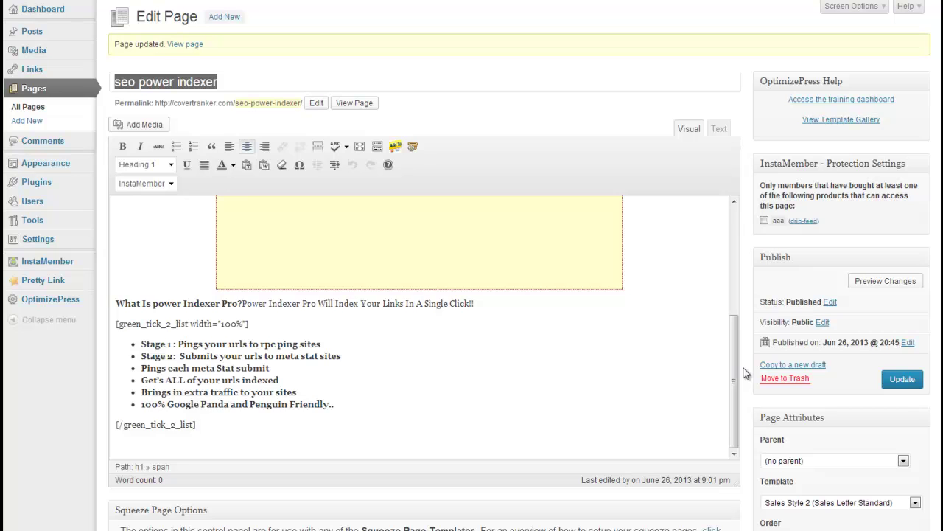
drag(736, 391, 735, 271)
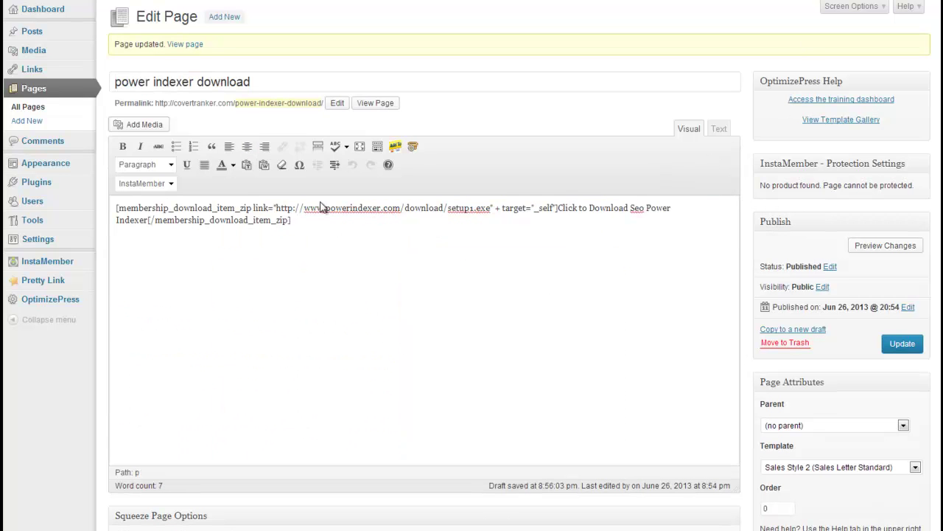
drag(492, 208, 274, 209)
click(373, 265)
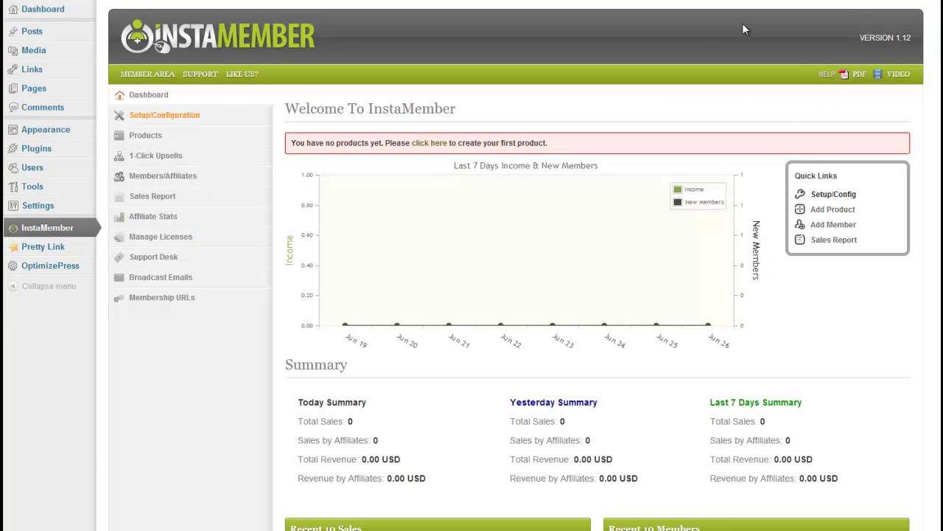
Enable PayPal Standard, enter the seller's primary PayPal e-mail, and save the payment settings
click(164, 116)
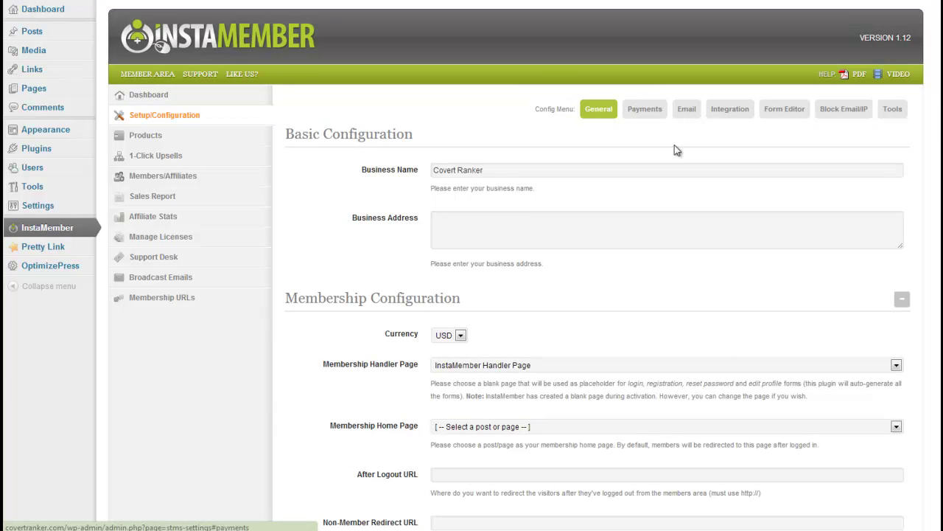
click(645, 112)
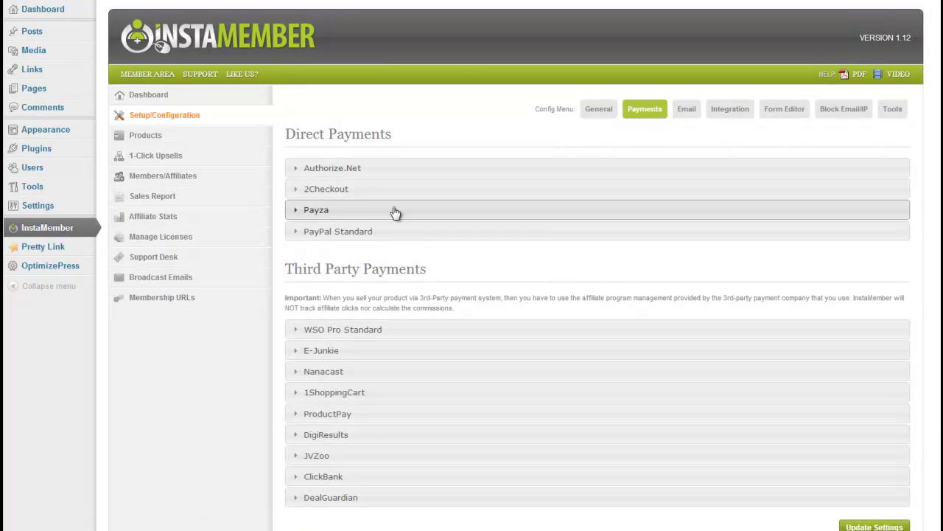
click(296, 233)
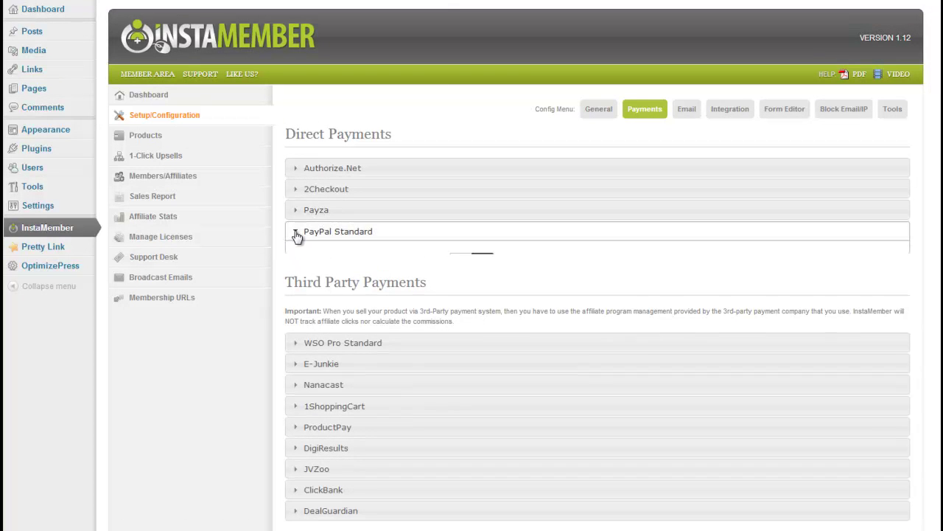
click(476, 267)
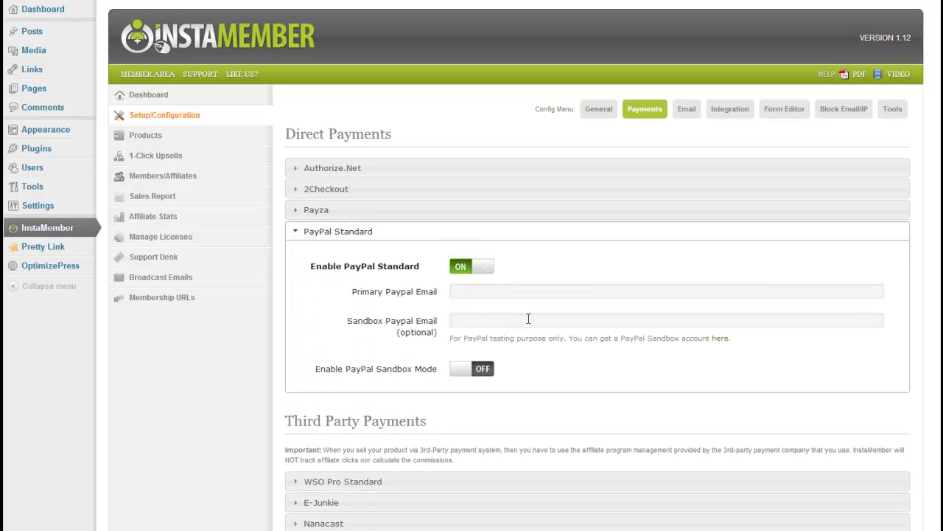
click(476, 292)
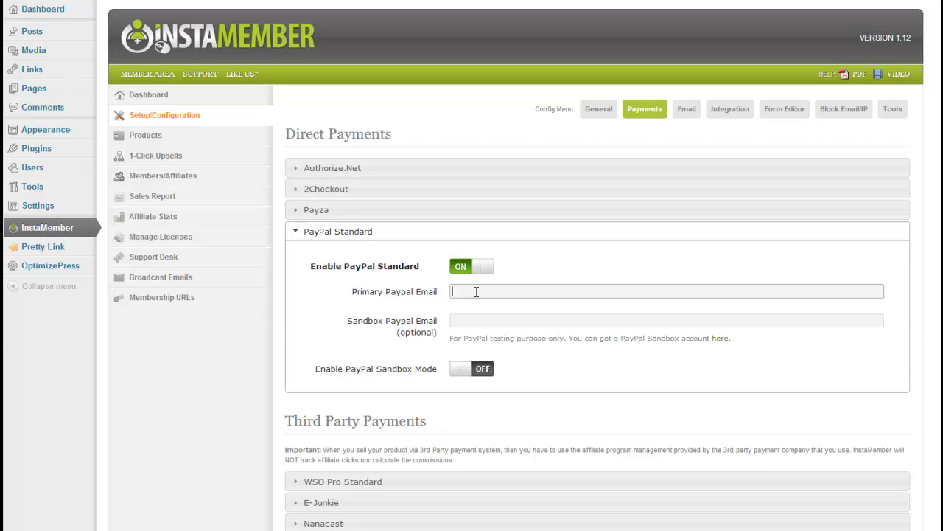
click(487, 324)
scroll(614, 325, down, 3)
click(876, 476)
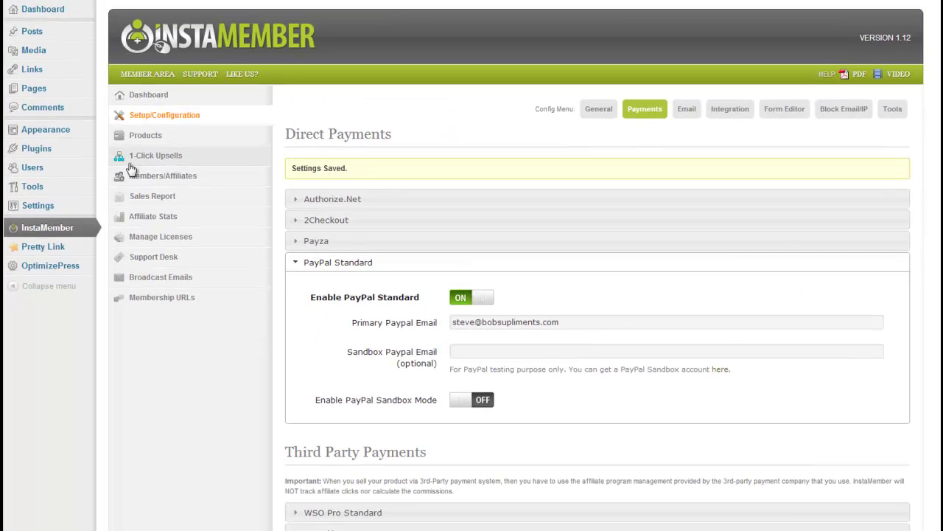
Start a new membership product named 'seo power indexer'
click(147, 138)
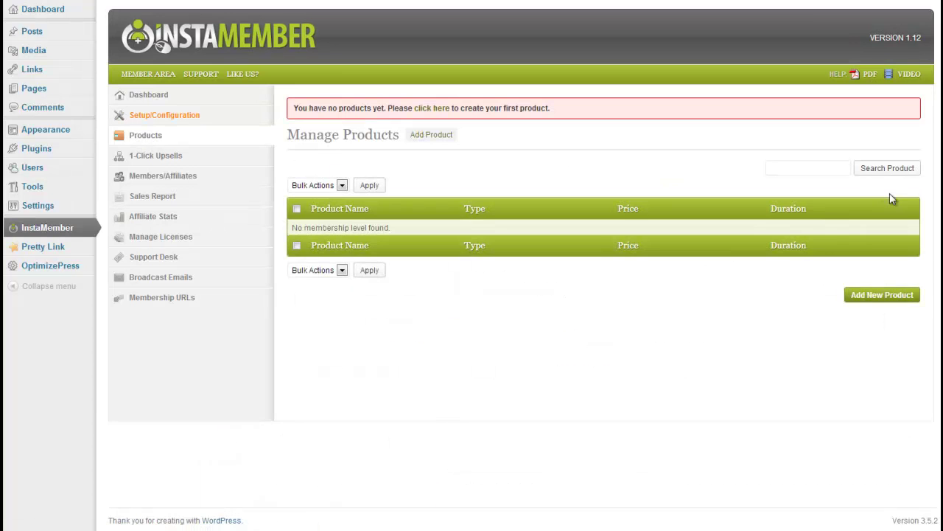
click(877, 295)
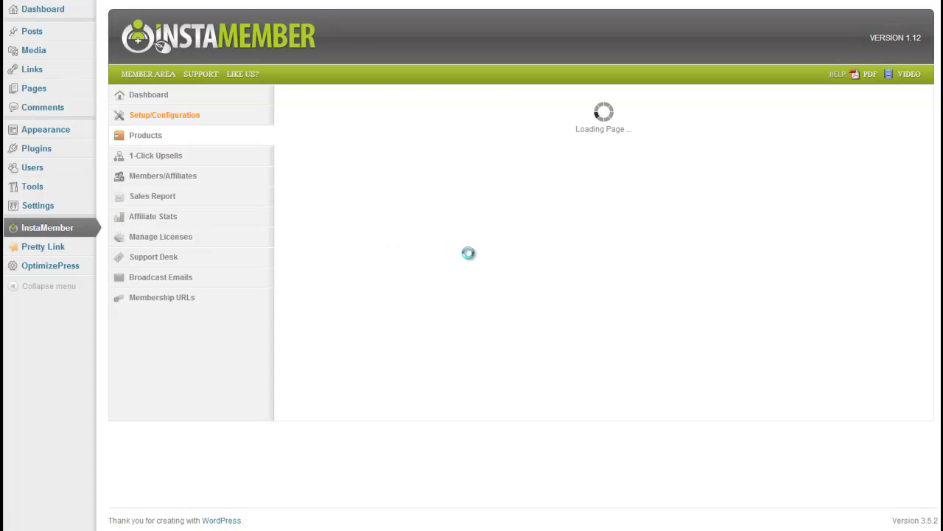
click(454, 145)
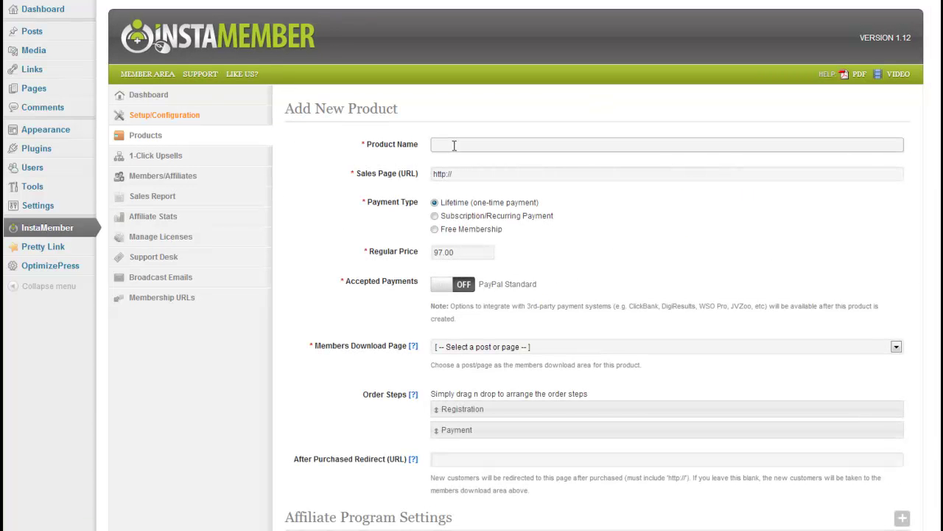
text(seo power indexer)
Set the product's Sales Page URL to the seo power indexer page's permalink
click(486, 174)
key(ctrl+a)
text([insta_pay_button id="1" color="orange_order" payment="paypal"])
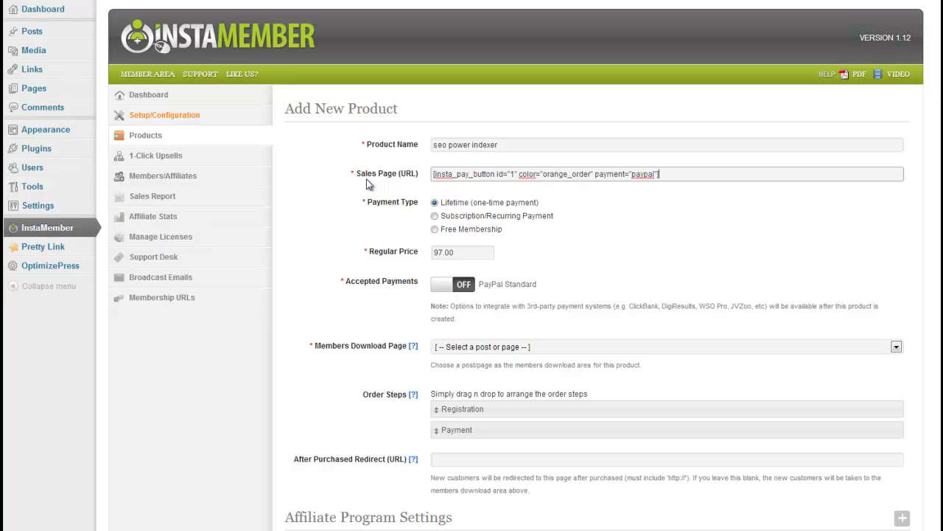
drag(698, 174, 274, 179)
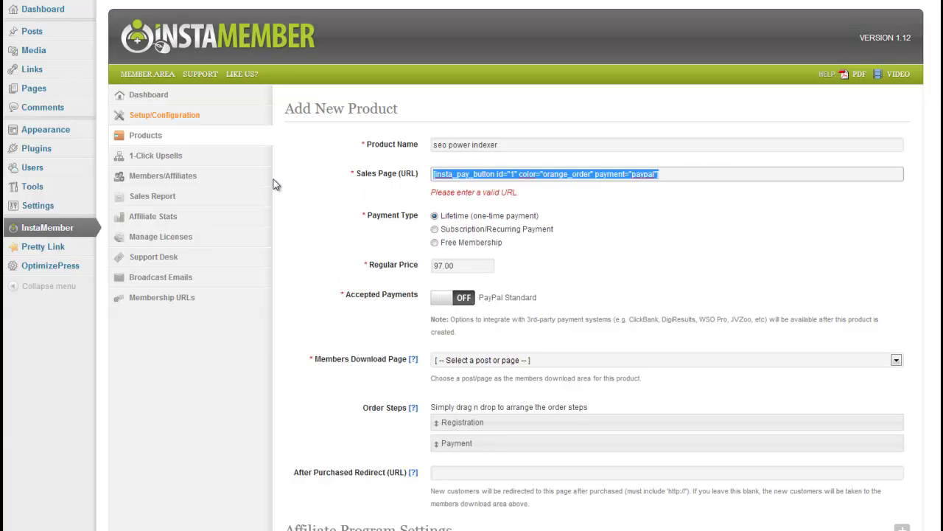
key(BackSpace)
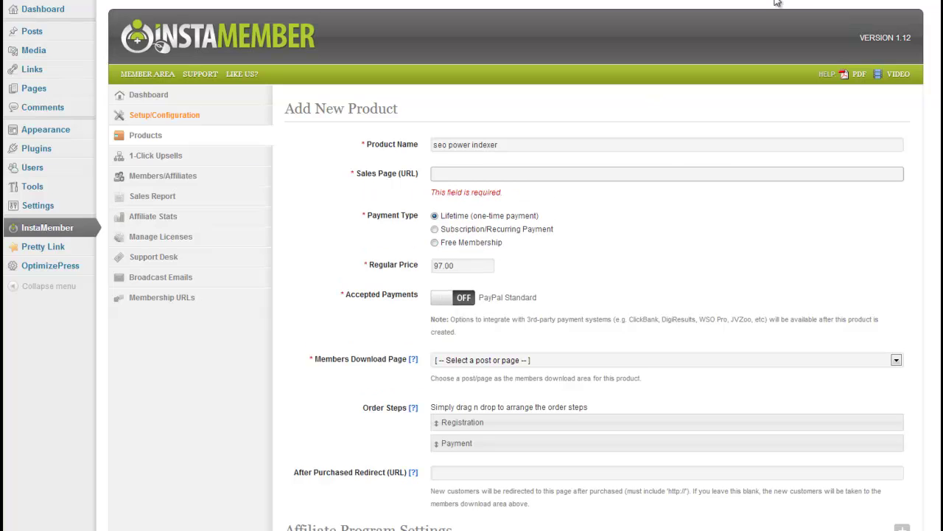
key(ctrl+Tab)
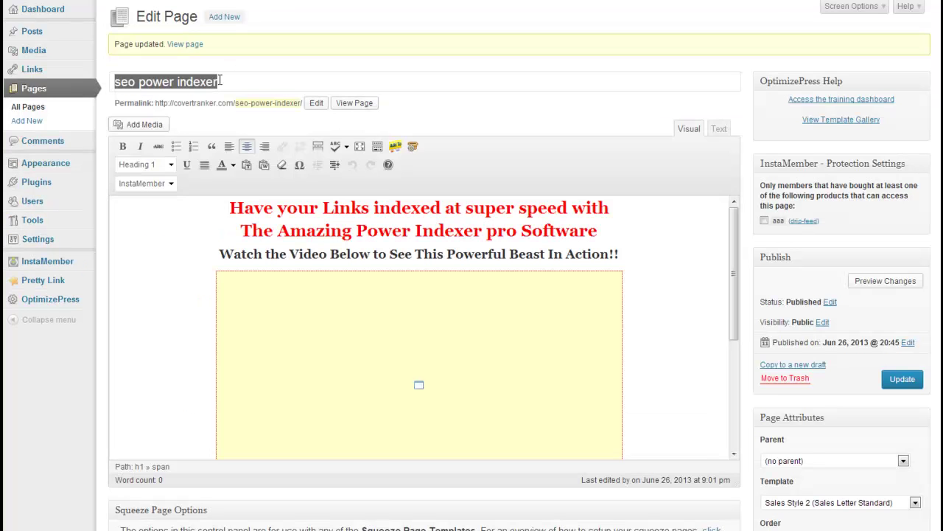
drag(155, 104, 305, 103)
key(ctrl+c)
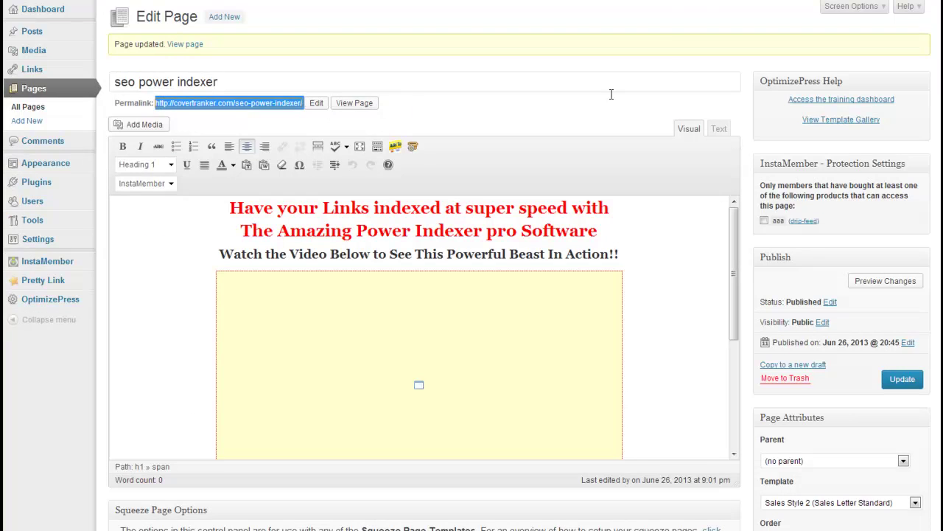
key(ctrl+Tab)
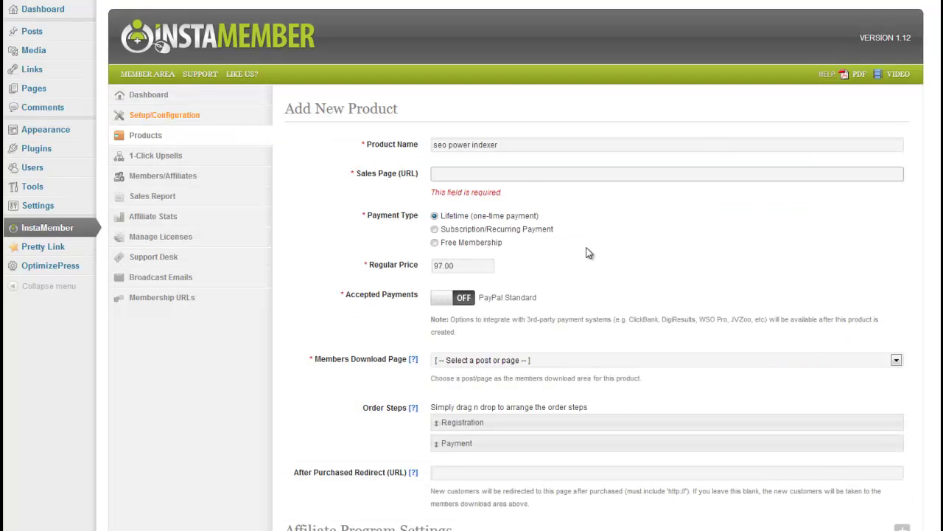
key(ctrl+v)
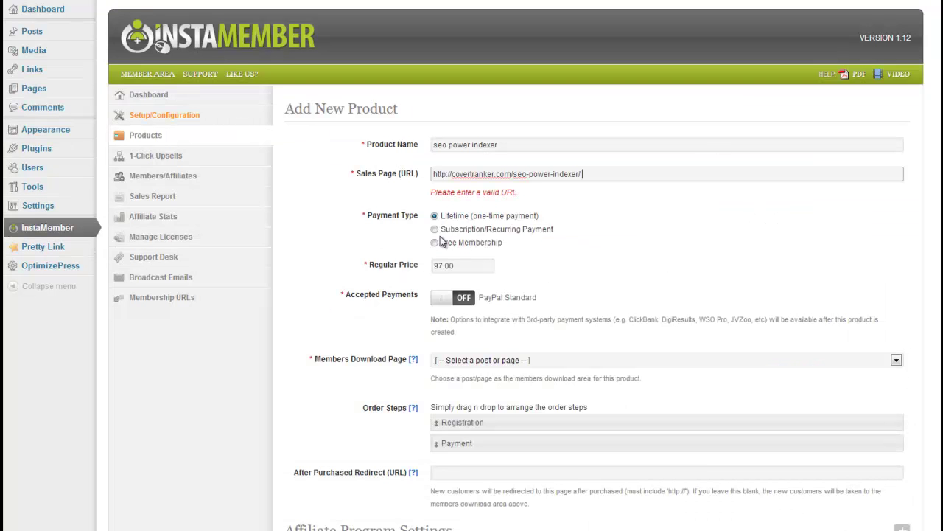
Set price 7, accept PayPal Standard, use power indexer download as members page, and save
double_click(466, 270)
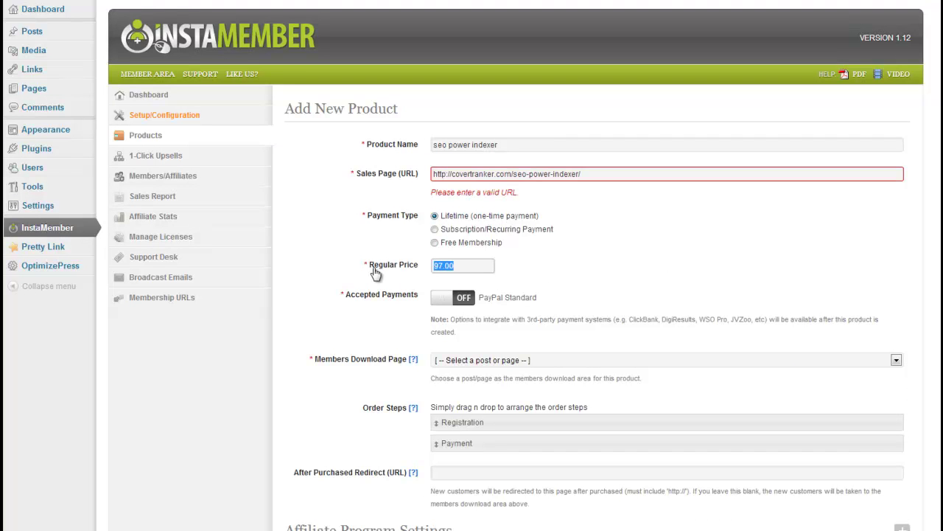
text(7)
click(461, 300)
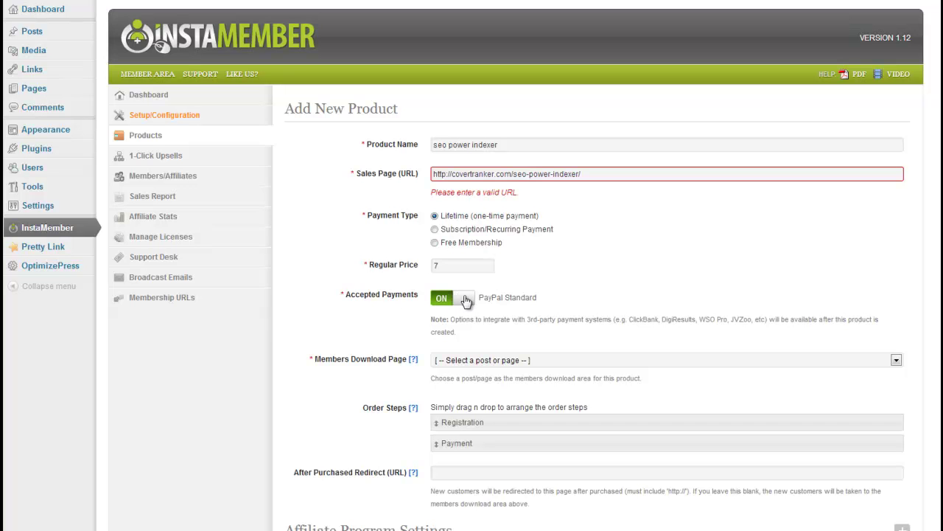
scroll(936, 201, down, 3)
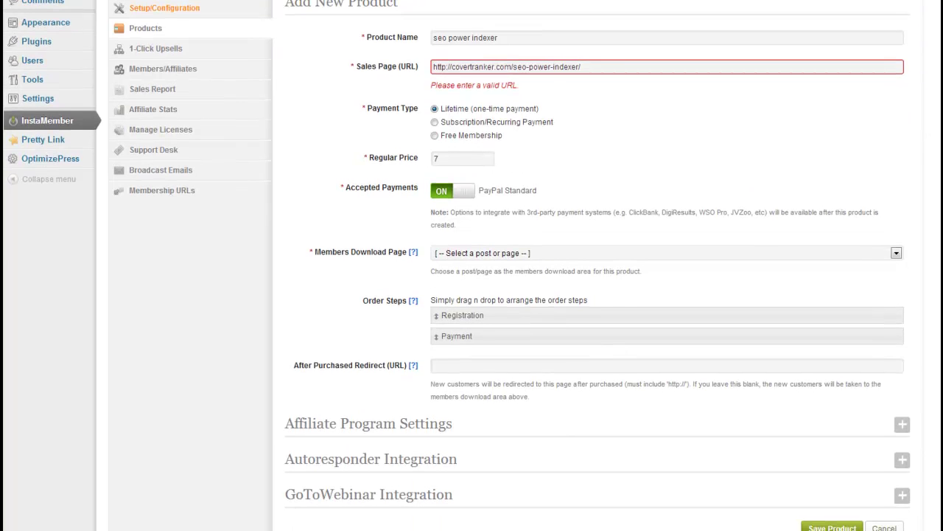
click(895, 252)
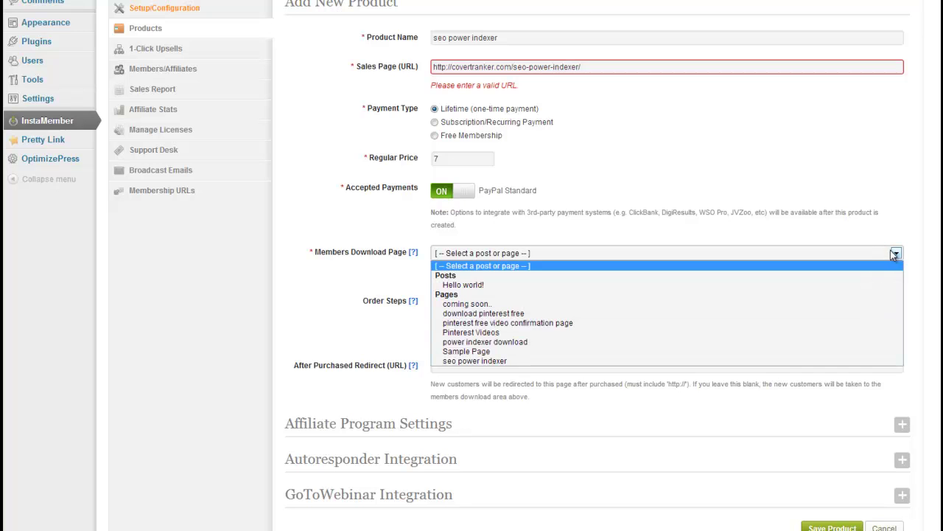
click(486, 343)
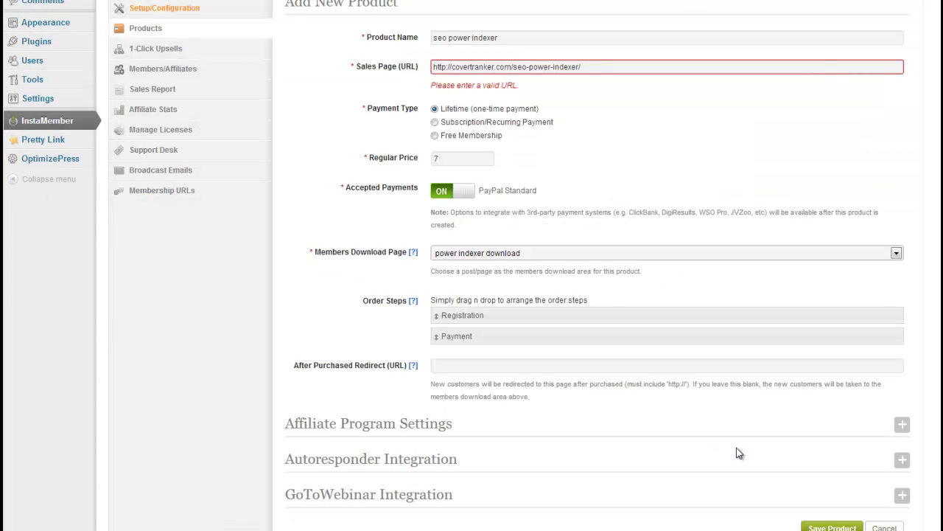
scroll(737, 494, down, 2)
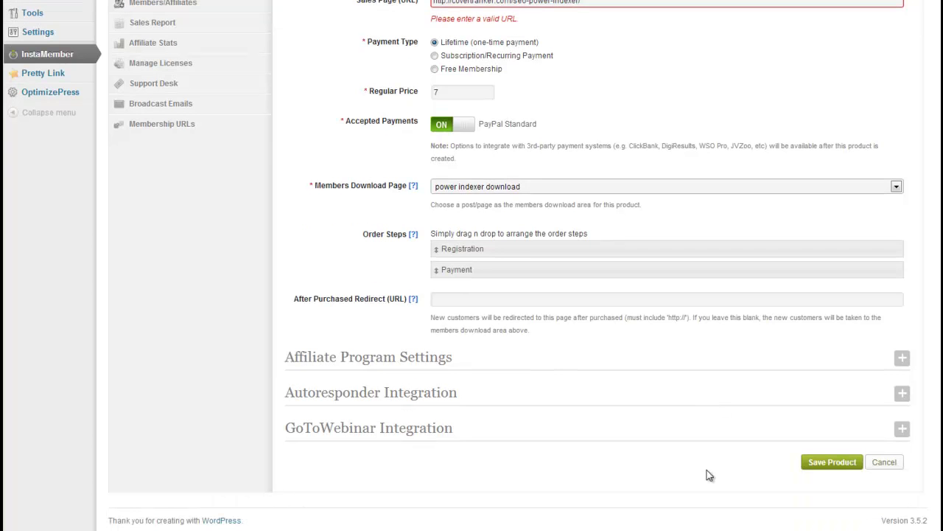
click(824, 470)
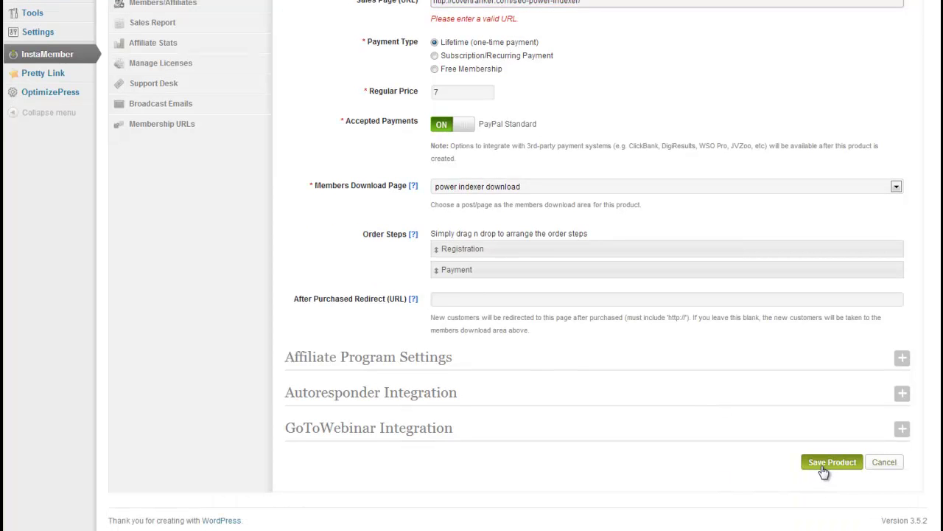
click(823, 470)
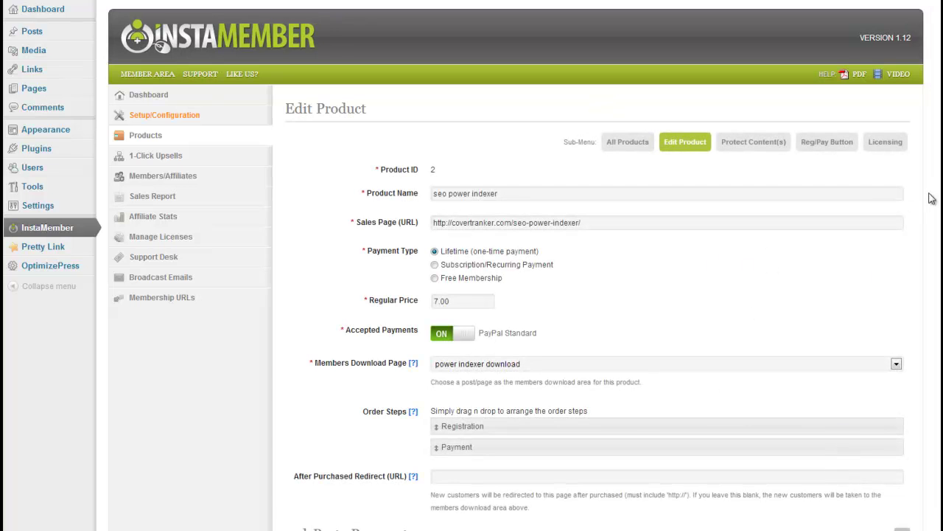
Apply protection to the power indexer download page, choosing Pages as the content type
click(745, 145)
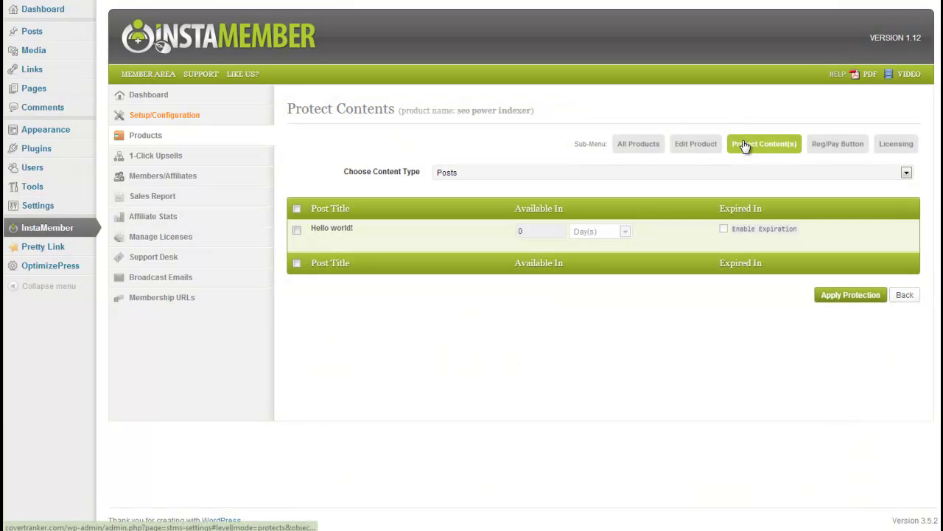
click(782, 173)
click(494, 194)
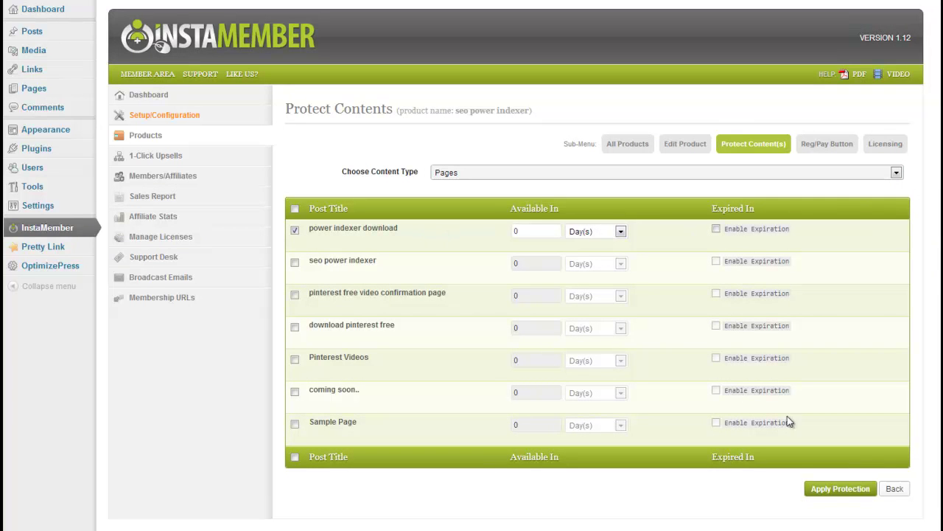
click(833, 491)
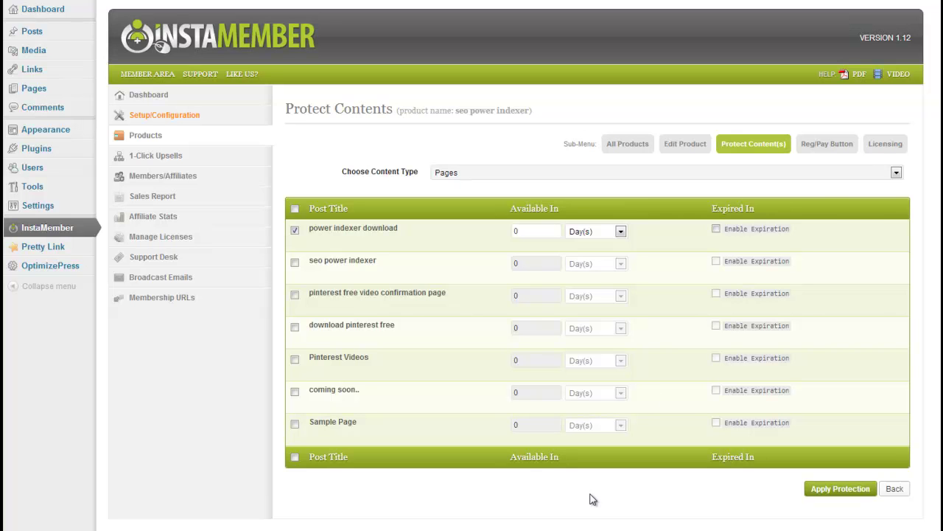
Select the Order Now - Orange button style and copy its PayPal pay-button shortcode
click(822, 143)
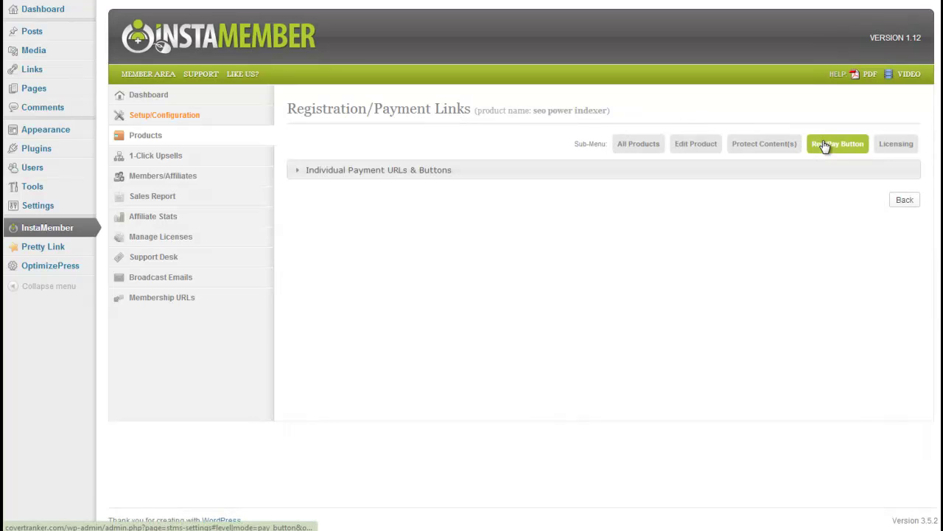
click(296, 173)
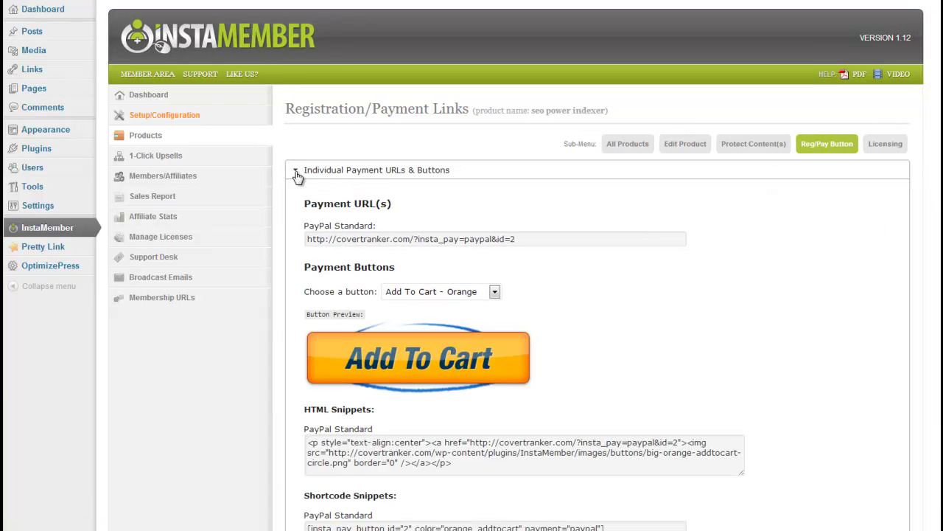
click(391, 294)
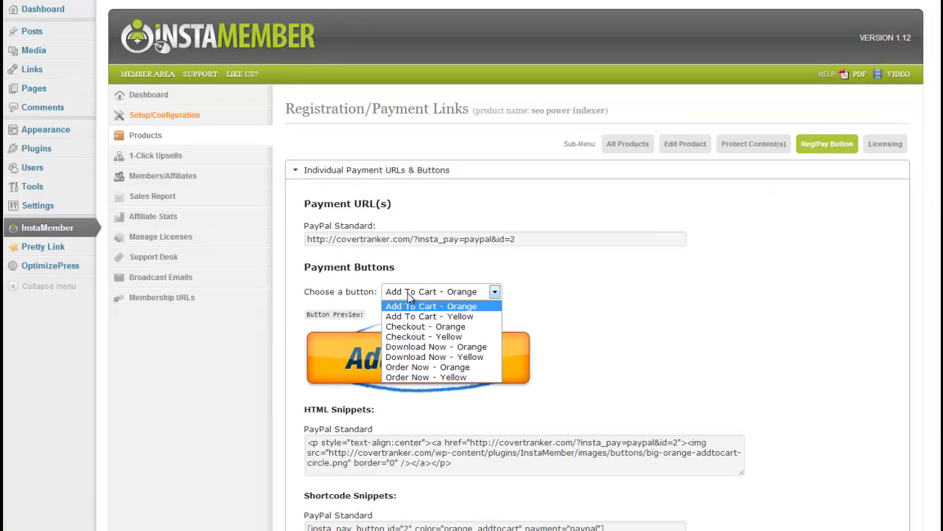
click(425, 368)
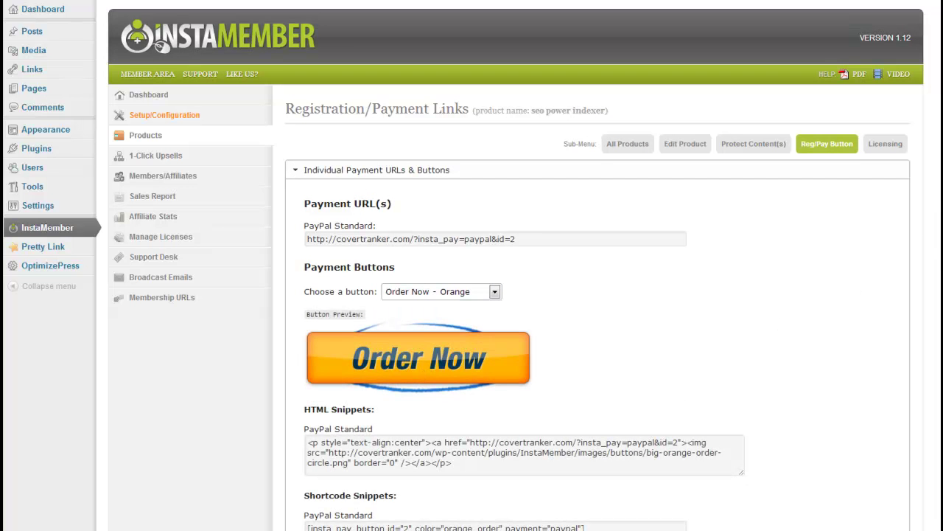
scroll(811, 426, down, 3)
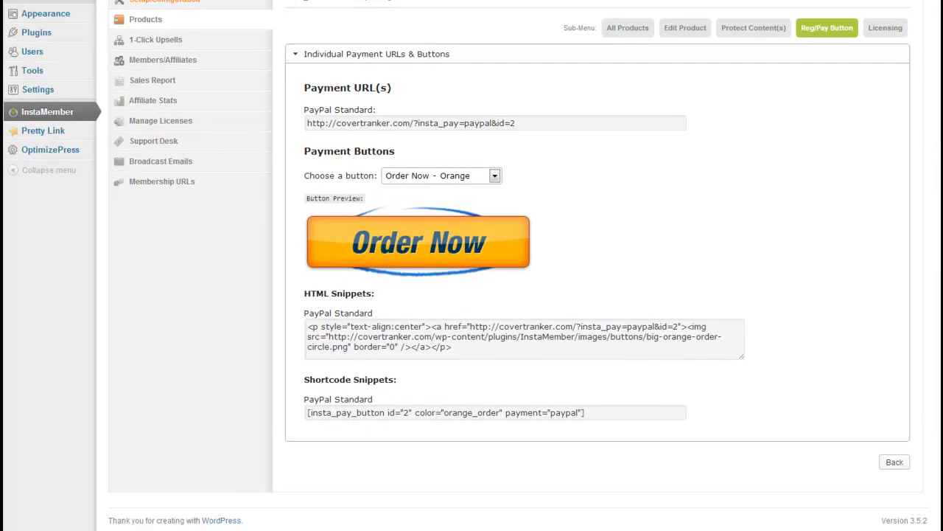
click(590, 414)
drag(590, 415, 227, 414)
key(ctrl+c)
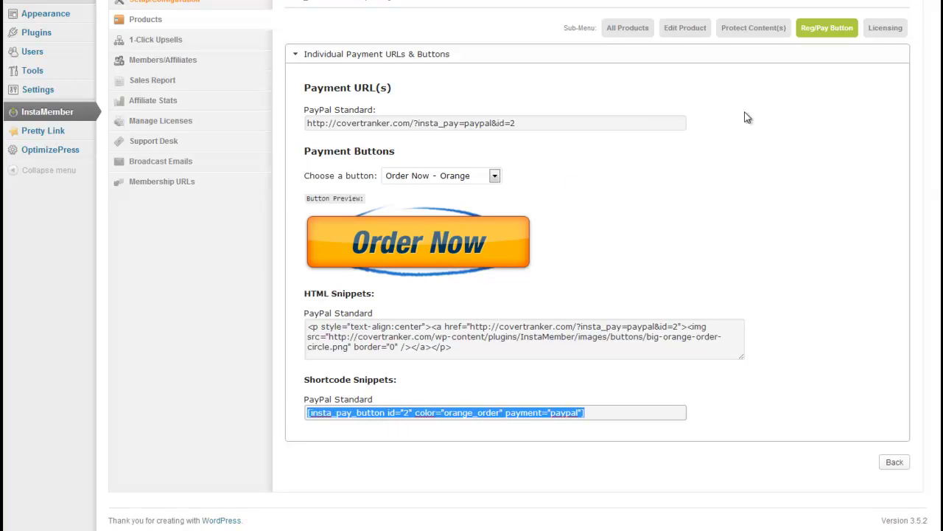
Paste the shortcode below the seo power indexer page's feature list and update the page
key(ctrl+Tab)
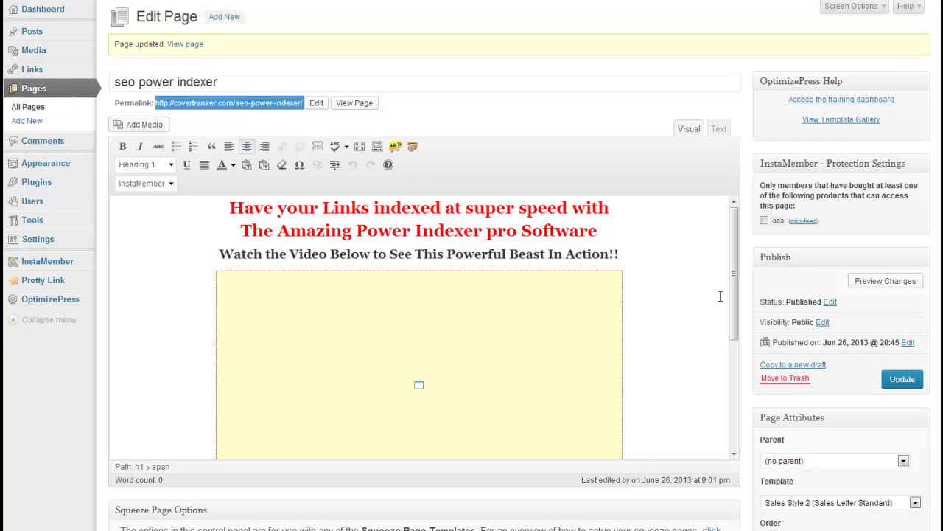
drag(737, 247, 738, 354)
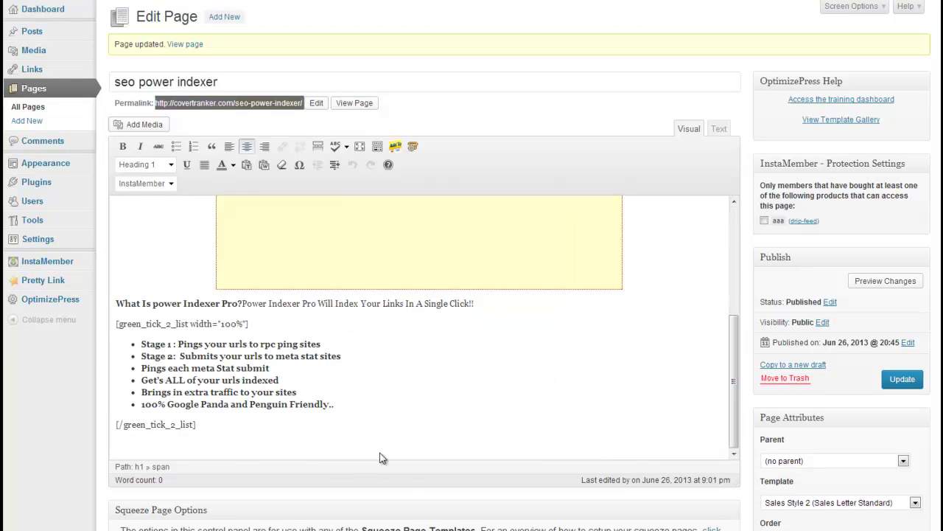
click(433, 442)
key(ctrl+v)
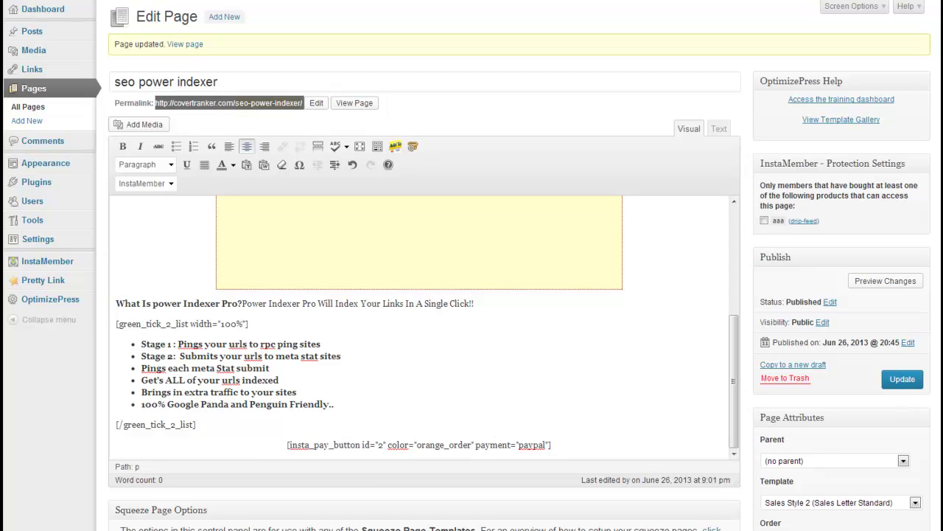
click(902, 379)
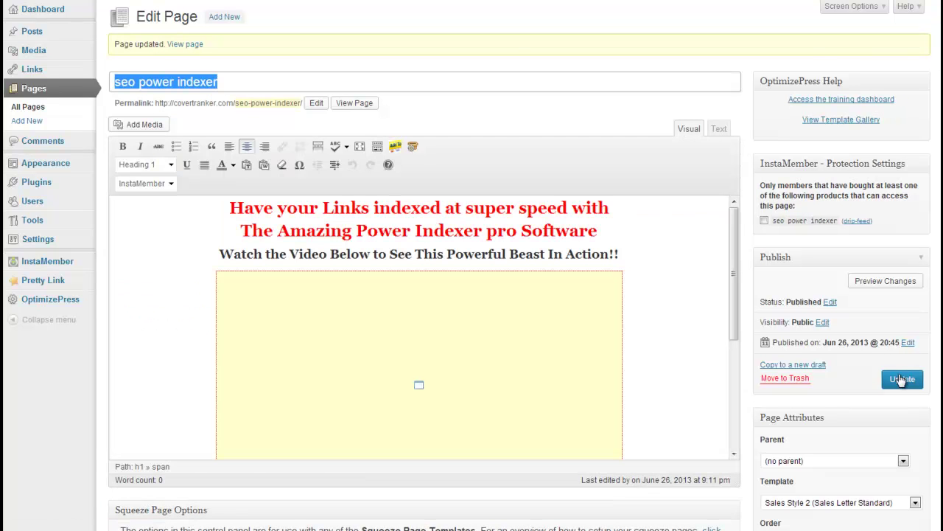
right_click(358, 106)
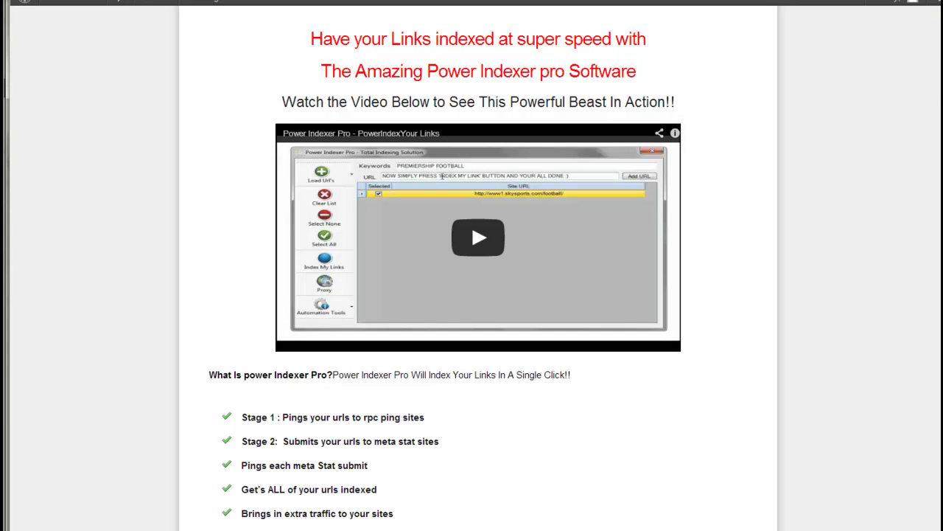
Scroll the live sales page down and click its orange Order Now button
scroll(471, 295, down, 3)
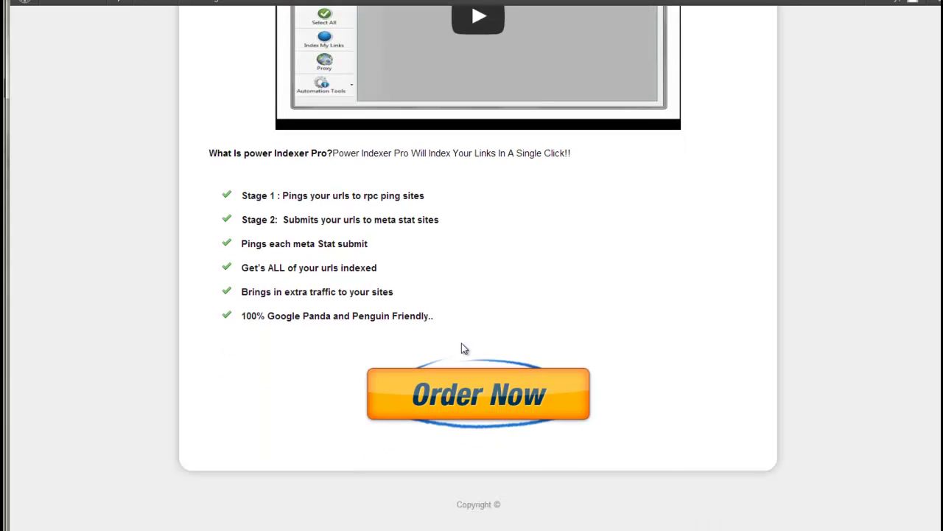
click(425, 405)
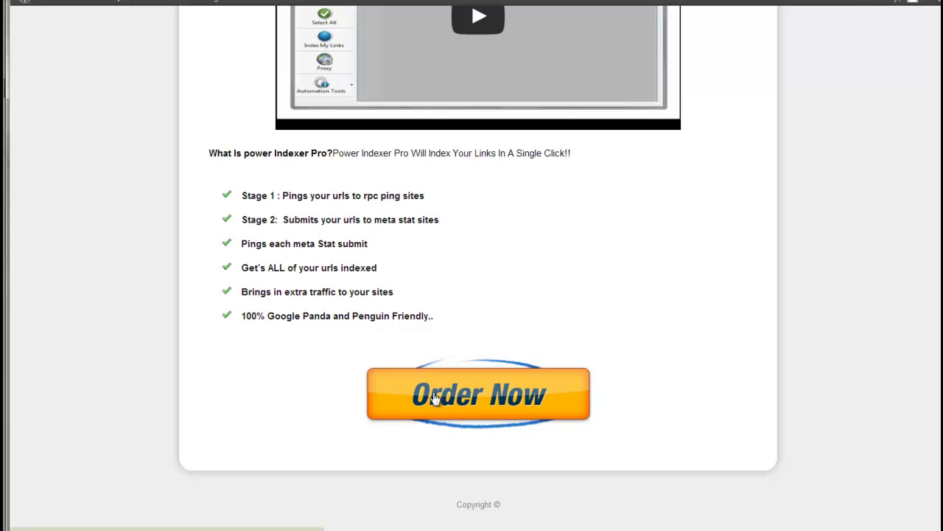
Verify the Membership Registration page lists seo power indexer with a 7.00 USD total
click(488, 398)
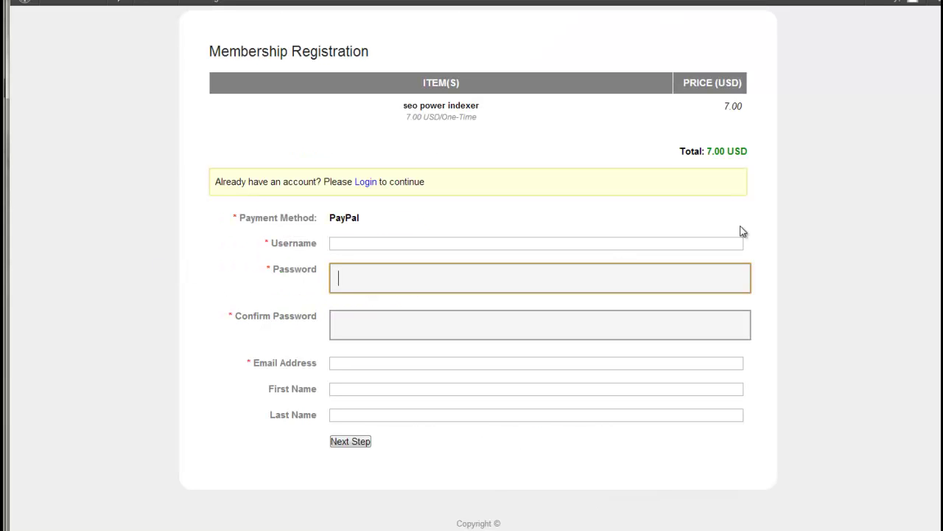
drag(705, 150, 732, 150)
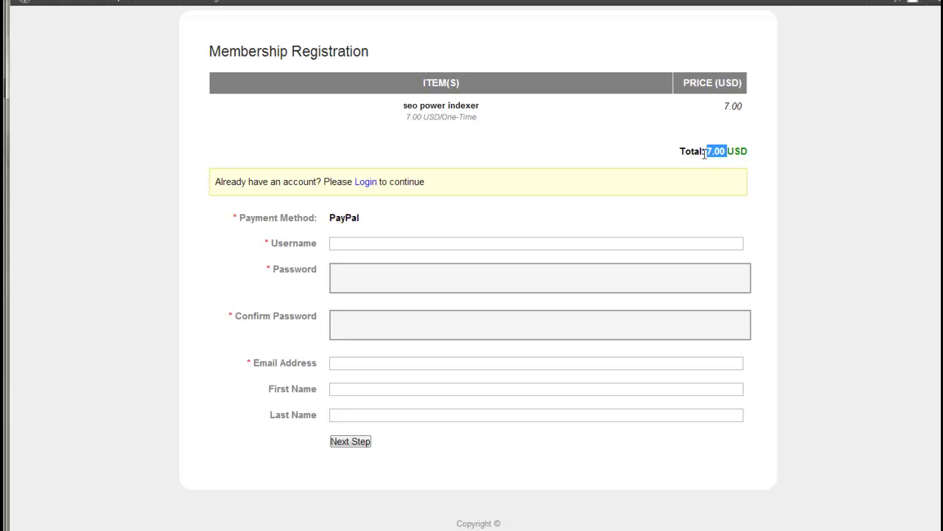
click(404, 113)
triple_click(403, 112)
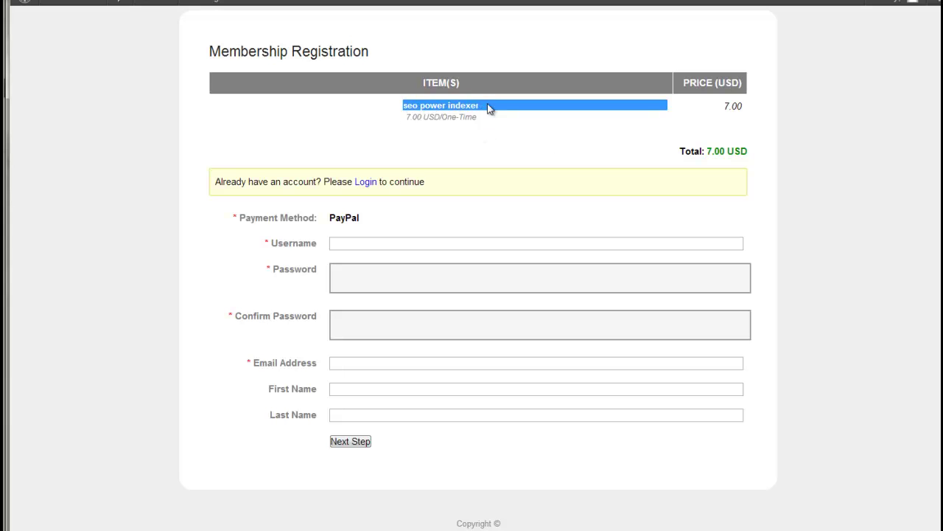
click(489, 110)
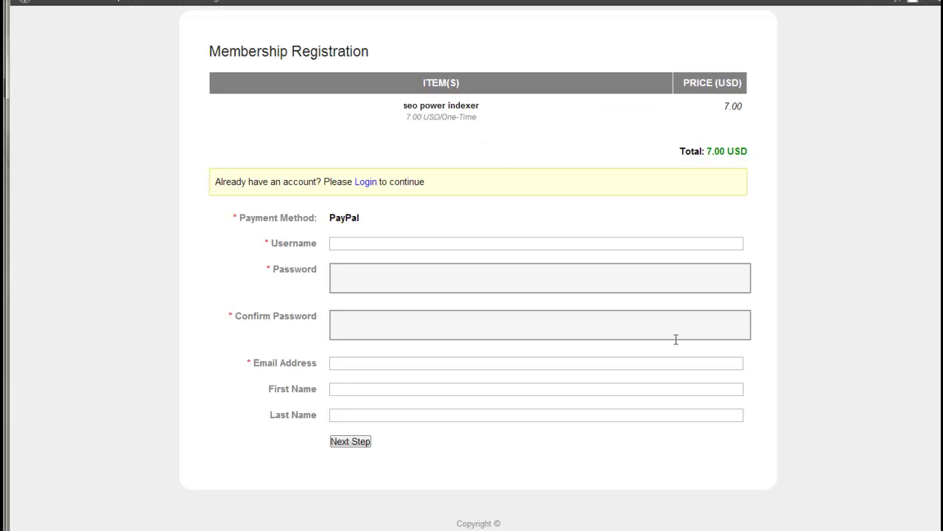